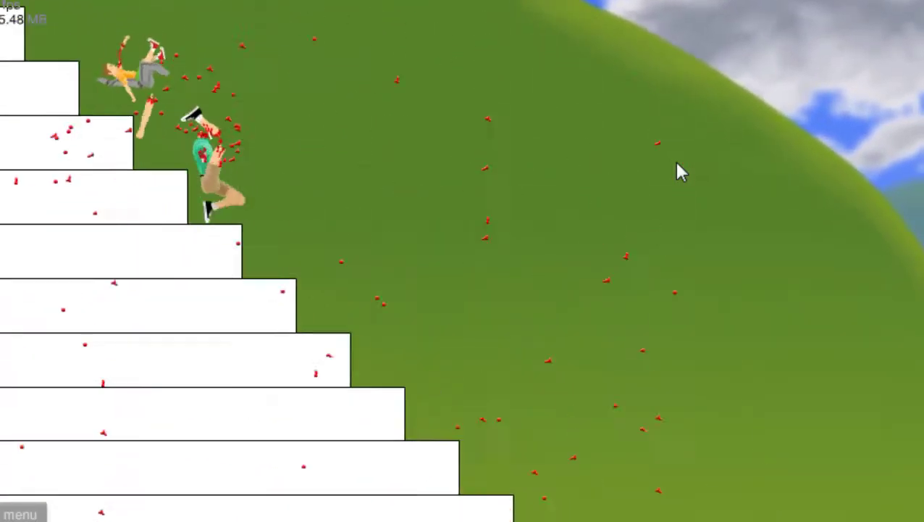
Step: Replace the crashed bike rider with the row-2 pogo-stick character and start the level
key("Escape")
left_click(466, 258)
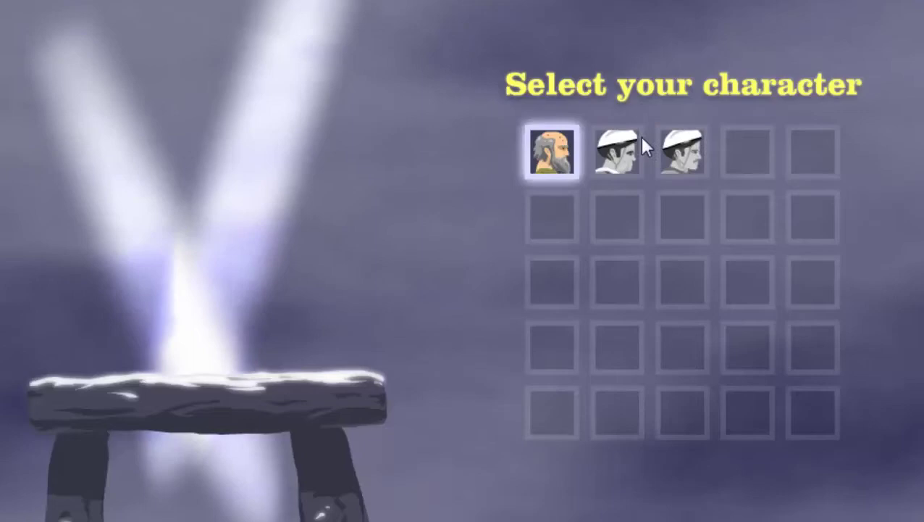
left_click(749, 216)
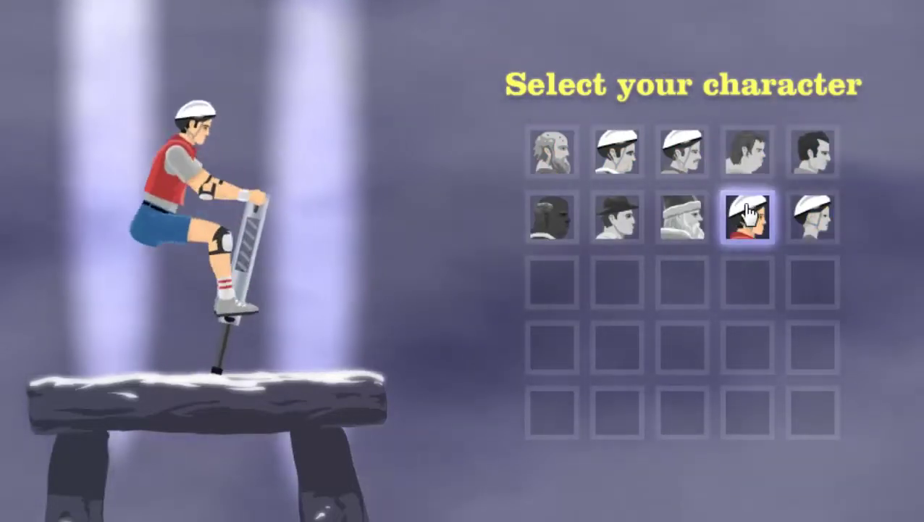
left_click(748, 214)
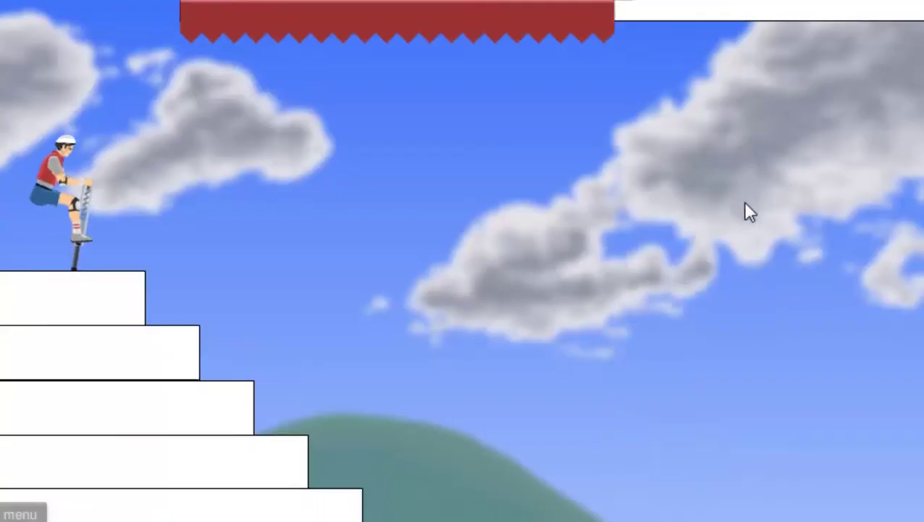
Step: Try bouncing the pogo-stick rider up the white stairs, then pause after he tumbles
key("space")
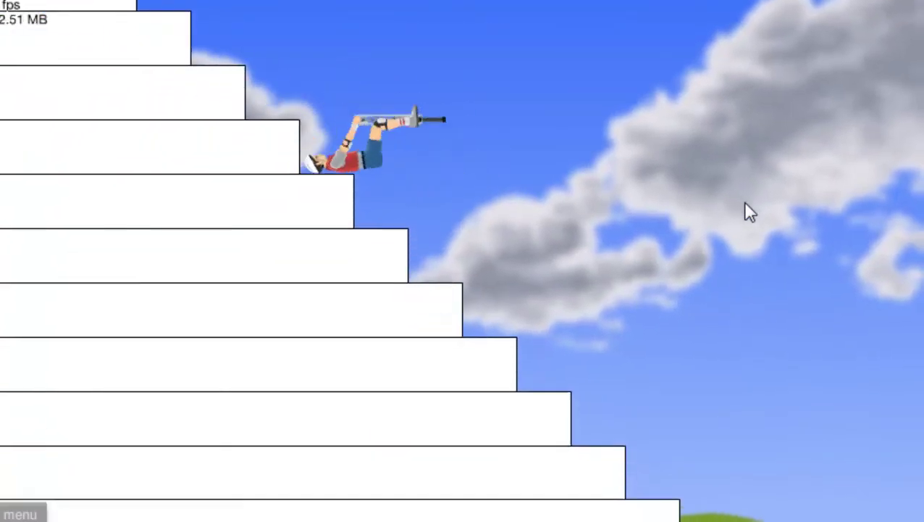
key("space")
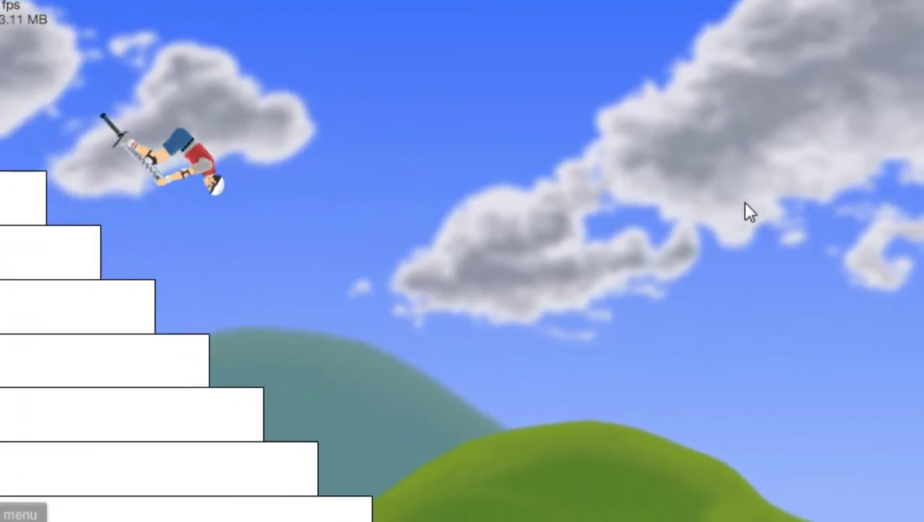
key("Escape")
key("Escape")
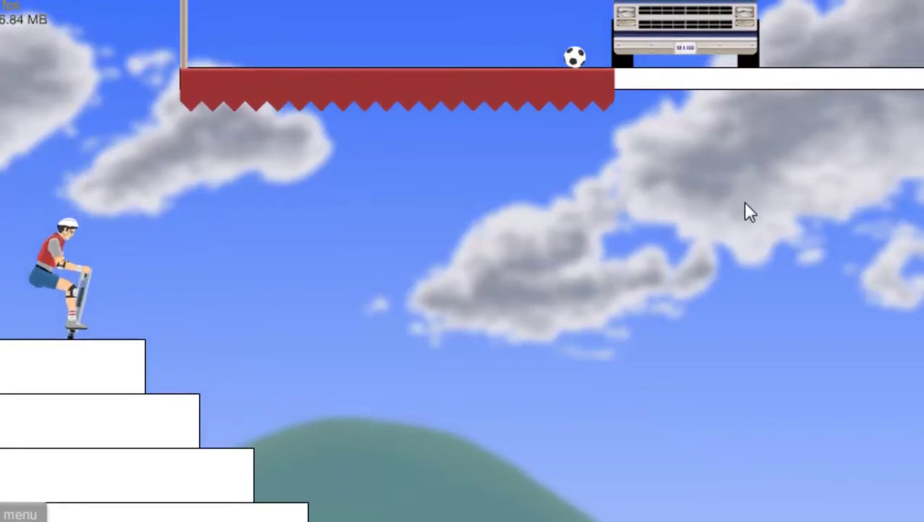
Step: Launch a high pogo jump onto the red spiked platform beside the checkered flag
key("space")
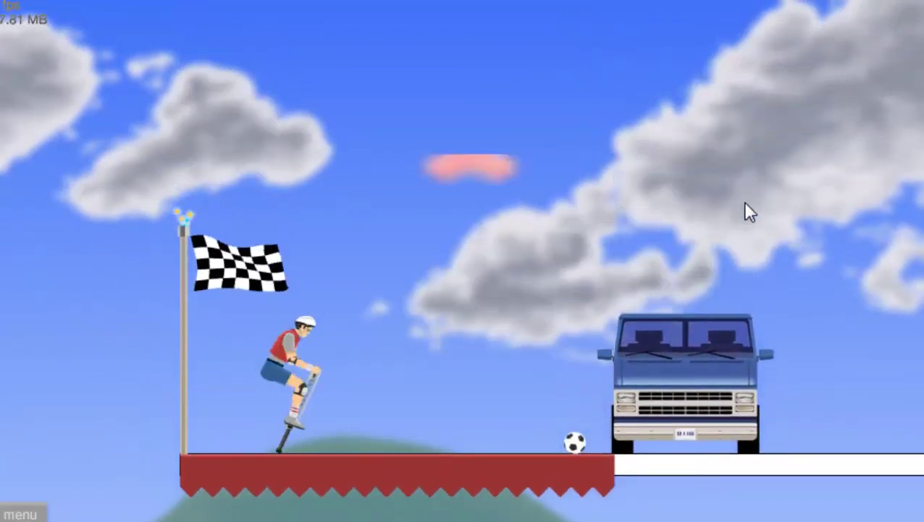